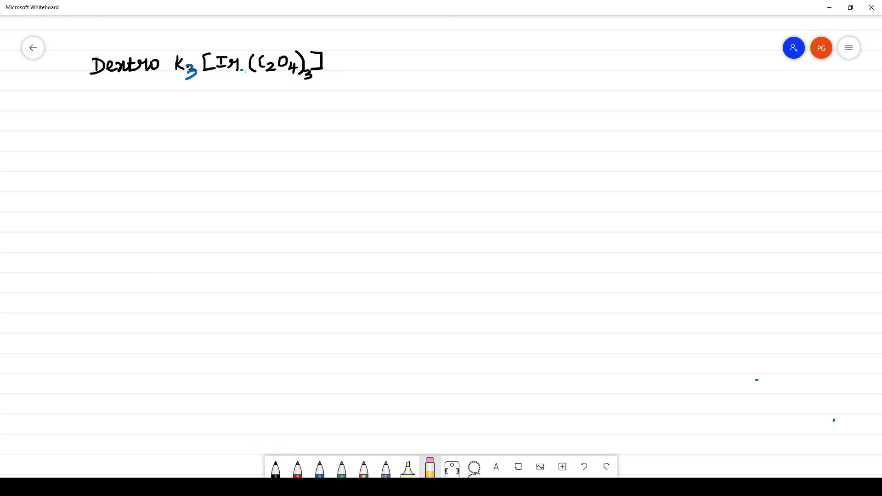
# In blue ink, handwrite 'Cation [Anion].' under Dextro K3[Ir(C2O4)3] and start '1. Name'
pyautogui.click(319, 469)
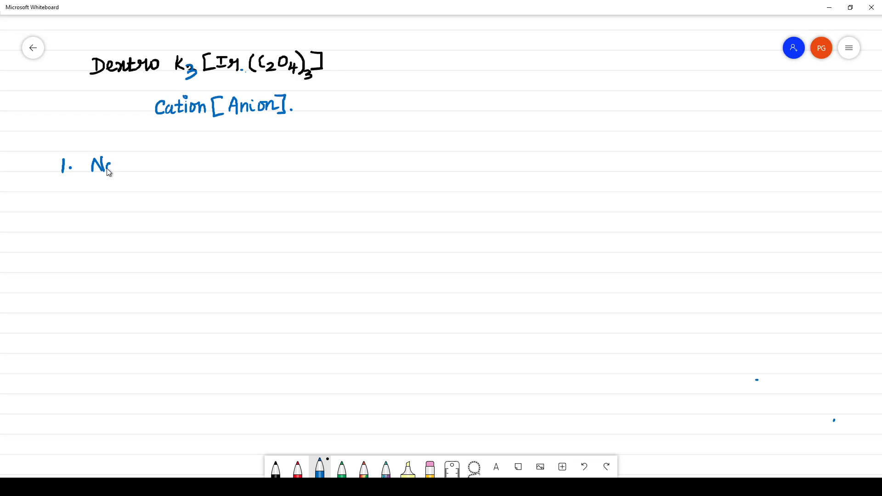
# Finish '1. Name the cation –' with green 'potassium', then number step '2.' in blue
pyautogui.moveTo(128, 172)
pyautogui.mouseDown()
pyautogui.moveTo(183, 160)
pyautogui.moveTo(230, 171)
pyautogui.moveTo(276, 166)
pyautogui.mouseUp()
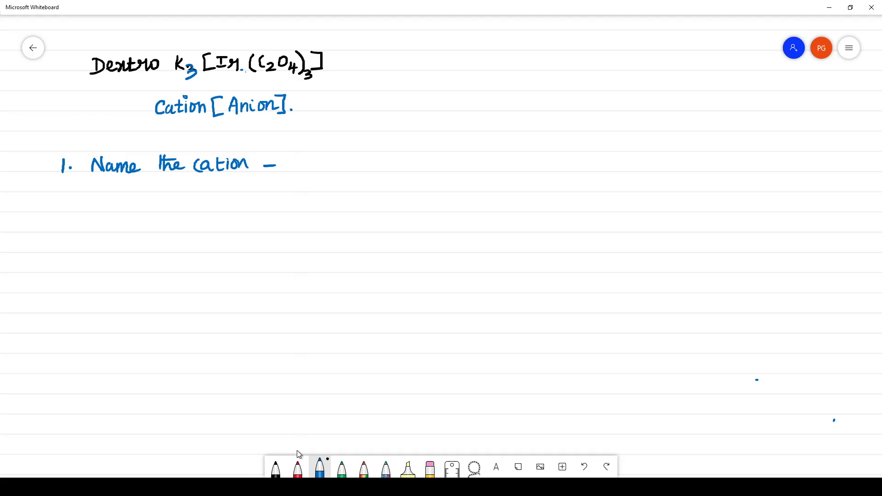
pyautogui.click(342, 469)
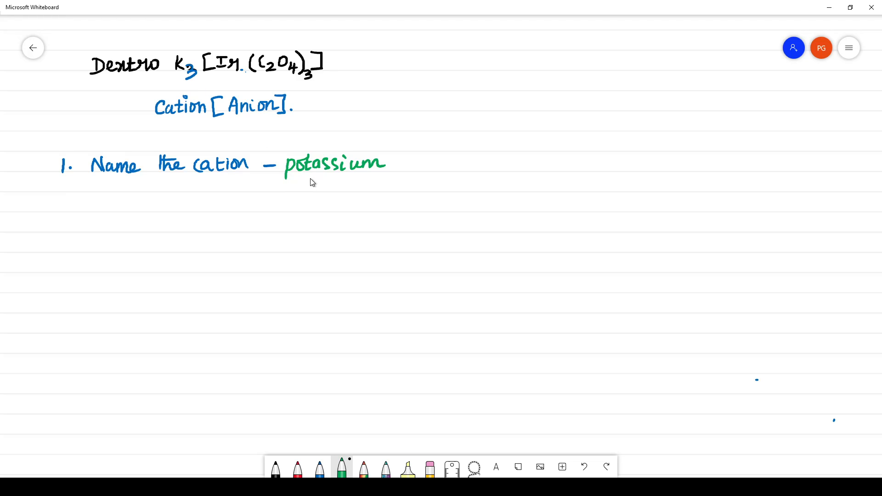
pyautogui.click(320, 469)
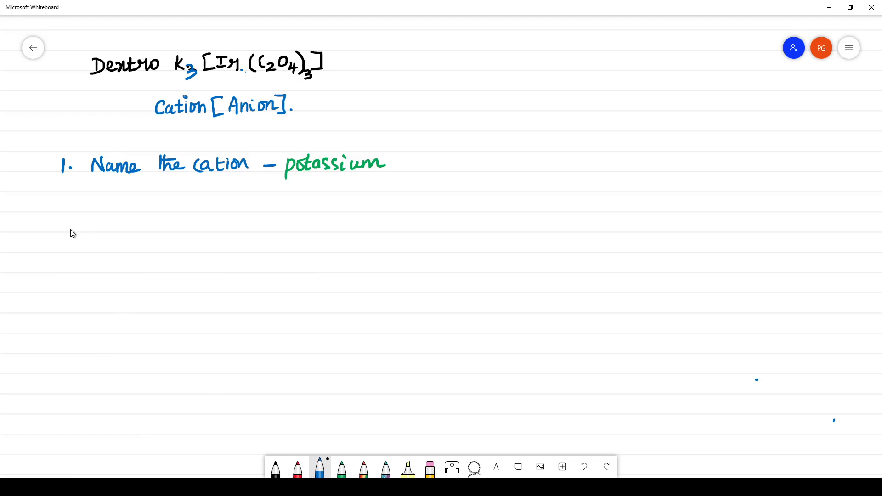
pyautogui.moveTo(58, 206); pyautogui.dragTo(69, 215)
pyautogui.click(73, 212)
# Handwrite 'Name isomer –' in blue after '2.'
pyautogui.moveTo(104, 217)
pyautogui.mouseDown()
pyautogui.moveTo(113, 201)
pyautogui.moveTo(118, 215)
pyautogui.mouseUp()
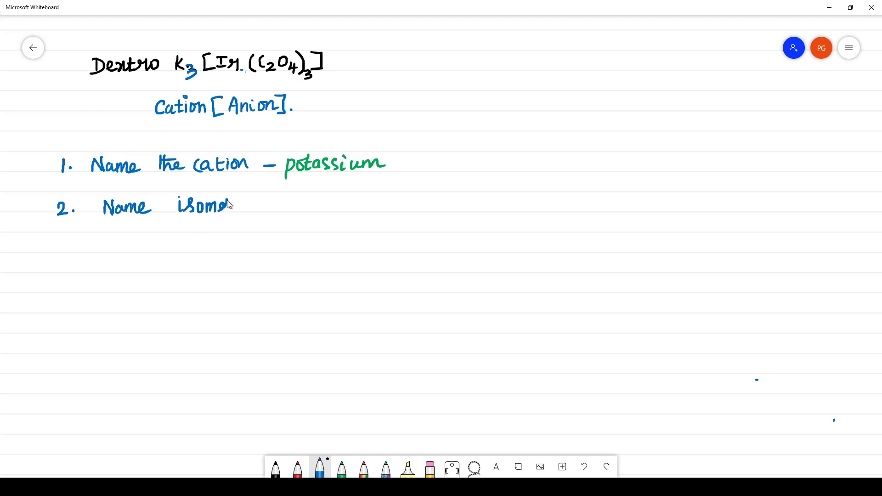
pyautogui.moveTo(226, 206); pyautogui.dragTo(245, 204)
# Head the side notes 'Dextro' and 'levo' with 'Plane polarised' light beneath
pyautogui.moveTo(529, 46); pyautogui.dragTo(585, 45)
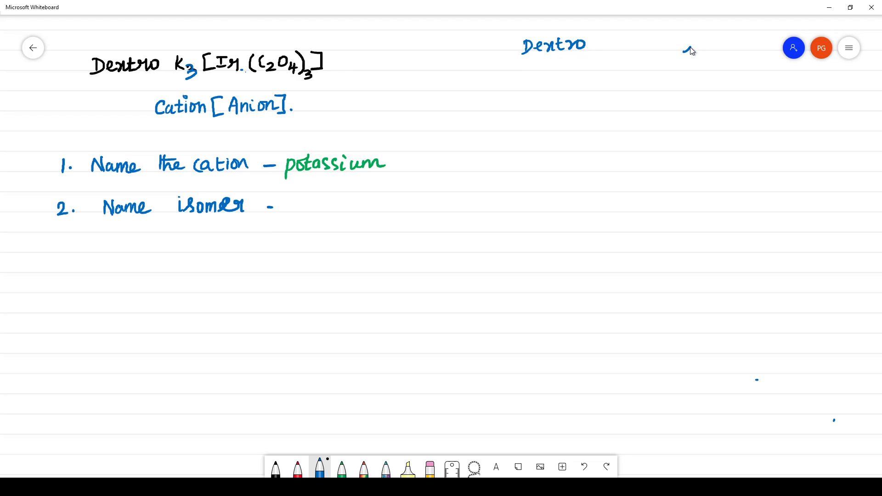
pyautogui.moveTo(689, 47)
pyautogui.mouseDown()
pyautogui.moveTo(693, 55)
pyautogui.moveTo(733, 42)
pyautogui.mouseUp()
pyautogui.moveTo(545, 58); pyautogui.dragTo(546, 69)
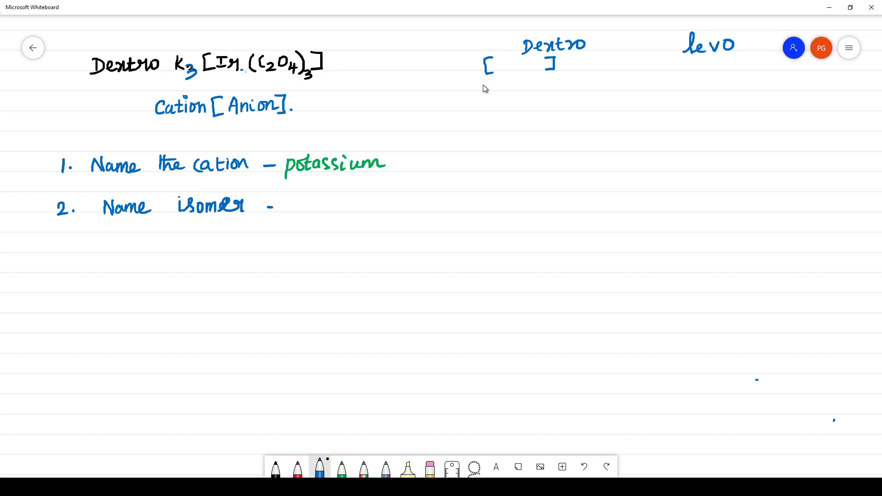
pyautogui.moveTo(482, 98)
pyautogui.mouseDown()
pyautogui.moveTo(484, 89)
pyautogui.moveTo(573, 97)
pyautogui.mouseUp()
pyautogui.moveTo(582, 85); pyautogui.dragTo(623, 91)
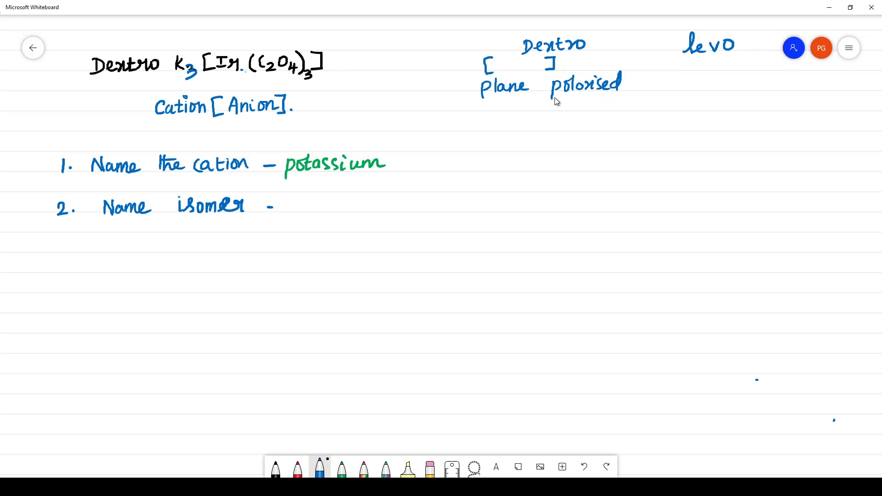
# Note clockwise (+) under Dextro and Anticlockwise (−) under levo
pyautogui.moveTo(545, 104)
pyautogui.mouseDown()
pyautogui.moveTo(621, 102)
pyautogui.moveTo(606, 114)
pyautogui.moveTo(622, 115)
pyautogui.mouseUp()
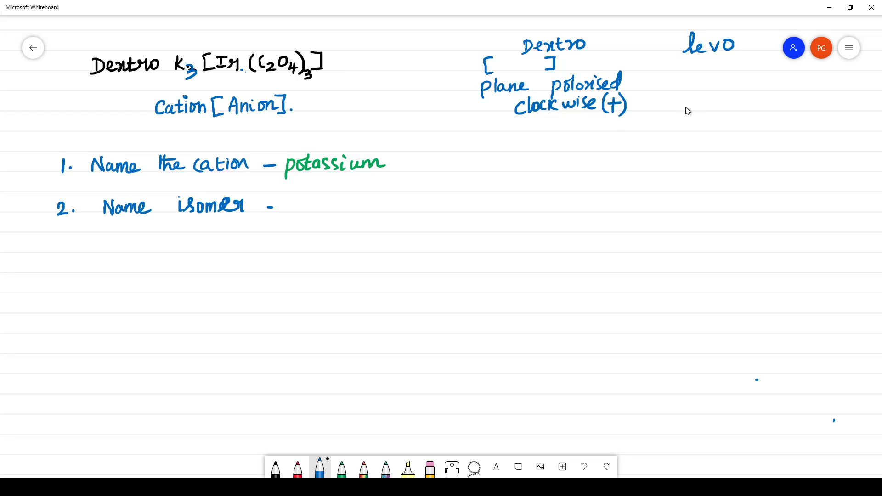
pyautogui.moveTo(683, 110)
pyautogui.mouseDown()
pyautogui.moveTo(708, 110)
pyautogui.moveTo(716, 101)
pyautogui.mouseUp()
pyautogui.moveTo(719, 103); pyautogui.dragTo(727, 111)
pyautogui.moveTo(734, 94)
pyautogui.mouseDown()
pyautogui.moveTo(736, 108)
pyautogui.moveTo(762, 115)
pyautogui.mouseUp()
pyautogui.moveTo(767, 103); pyautogui.dragTo(787, 112)
pyautogui.moveTo(797, 107); pyautogui.dragTo(833, 115)
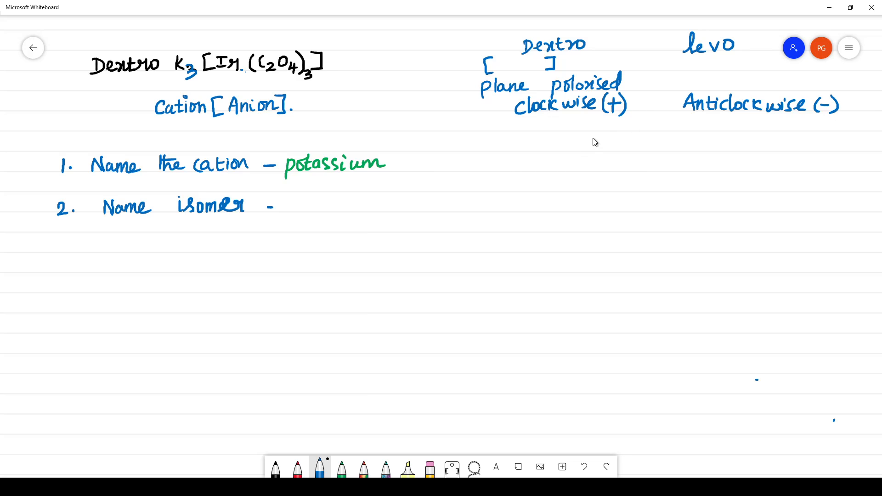
# Draw the rotation-arrow diagram around [solution] and cross it with a red arrow
pyautogui.moveTo(591, 150)
pyautogui.mouseDown()
pyautogui.moveTo(591, 167)
pyautogui.moveTo(593, 130)
pyautogui.moveTo(602, 143)
pyautogui.mouseUp()
pyautogui.moveTo(624, 135)
pyautogui.mouseDown()
pyautogui.moveTo(632, 159)
pyautogui.moveTo(649, 146)
pyautogui.moveTo(662, 149)
pyautogui.mouseUp()
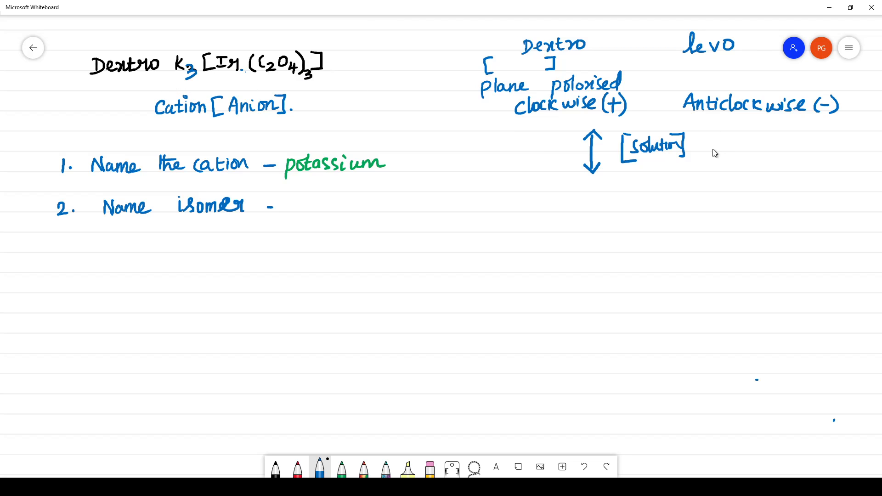
pyautogui.moveTo(706, 155)
pyautogui.mouseDown()
pyautogui.moveTo(749, 128)
pyautogui.moveTo(717, 160)
pyautogui.mouseUp()
pyautogui.moveTo(715, 130)
pyautogui.mouseDown()
pyautogui.moveTo(753, 127)
pyautogui.moveTo(750, 162)
pyautogui.moveTo(741, 159)
pyautogui.moveTo(752, 170)
pyautogui.mouseUp()
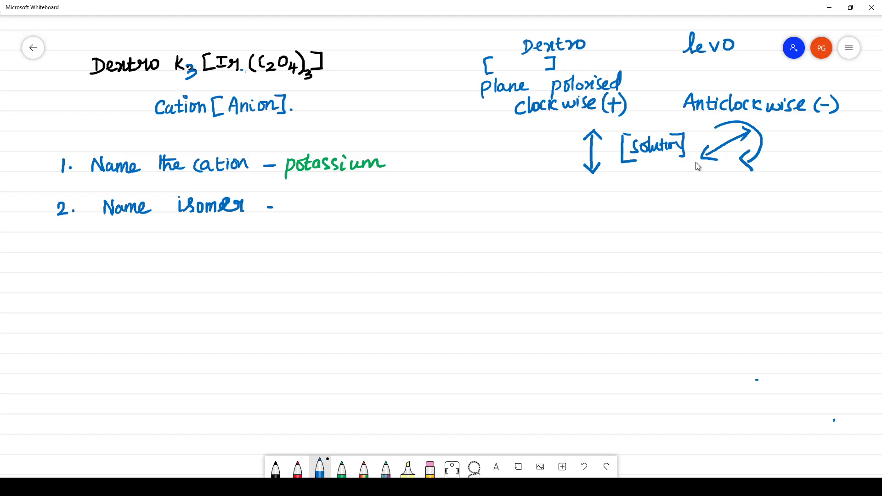
pyautogui.click(542, 55)
pyautogui.click(298, 469)
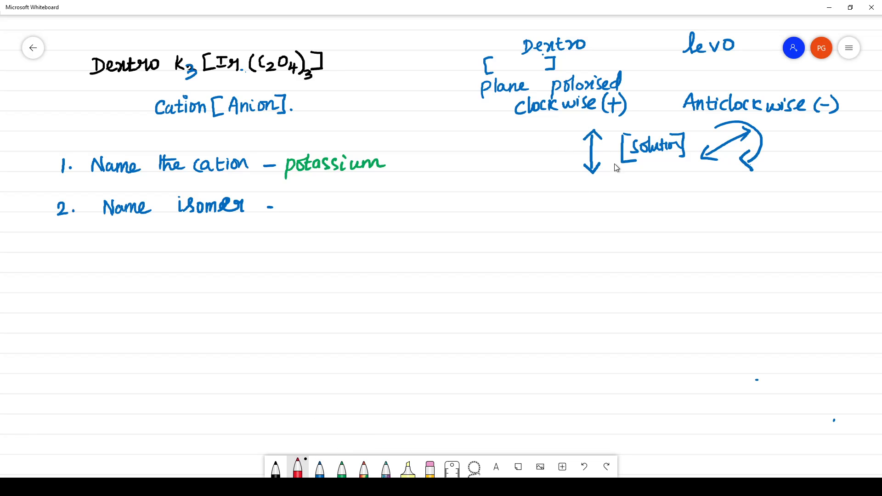
pyautogui.moveTo(735, 153)
pyautogui.mouseDown()
pyautogui.moveTo(702, 135)
pyautogui.moveTo(724, 163)
pyautogui.moveTo(692, 175)
pyautogui.mouseUp()
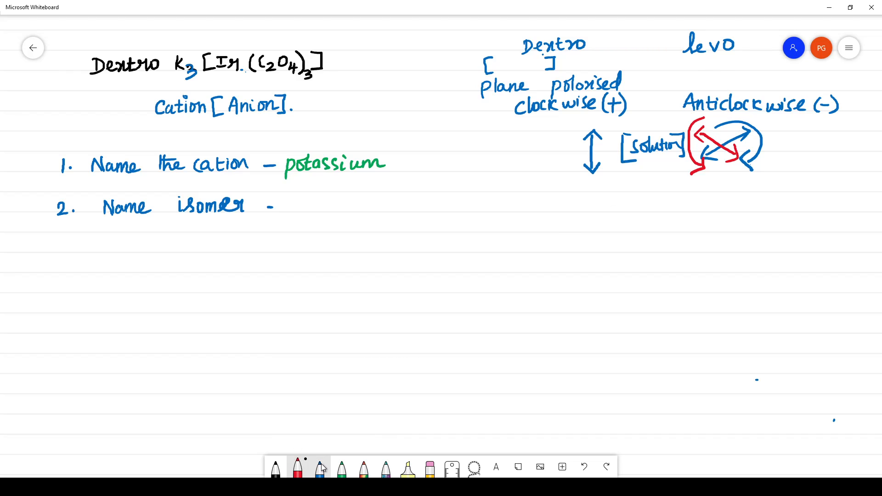
# Answer step 2 with green 'd.', label 'l.', then begin '3. Number & name' in blue
pyautogui.click(340, 471)
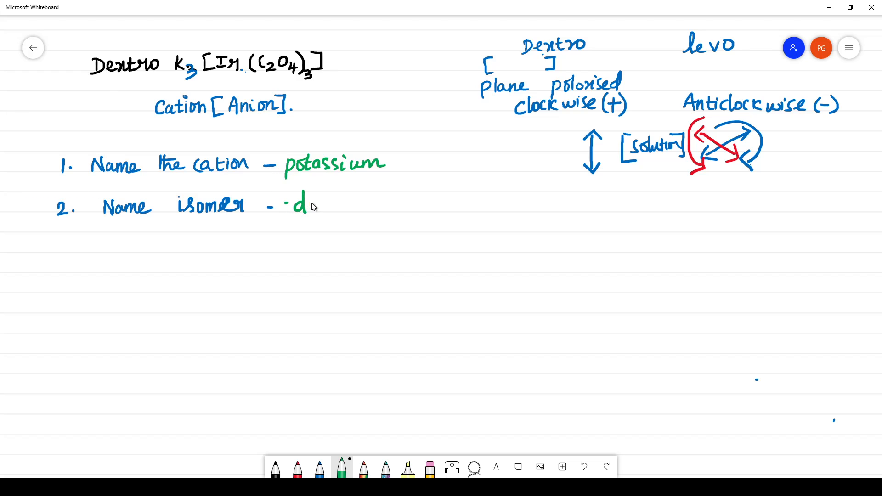
pyautogui.click(311, 205)
pyautogui.click(318, 472)
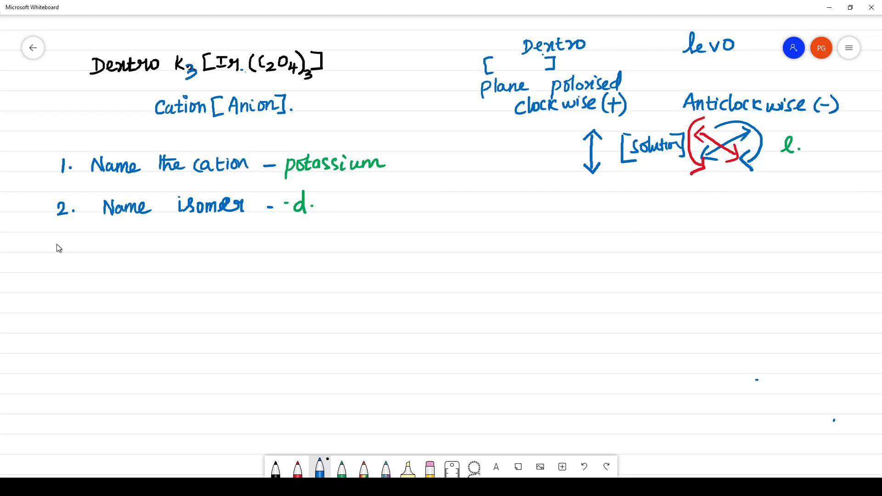
pyautogui.moveTo(55, 242)
pyautogui.mouseDown()
pyautogui.moveTo(58, 256)
pyautogui.moveTo(172, 241)
pyautogui.moveTo(198, 252)
pyautogui.mouseUp()
pyautogui.click(69, 250)
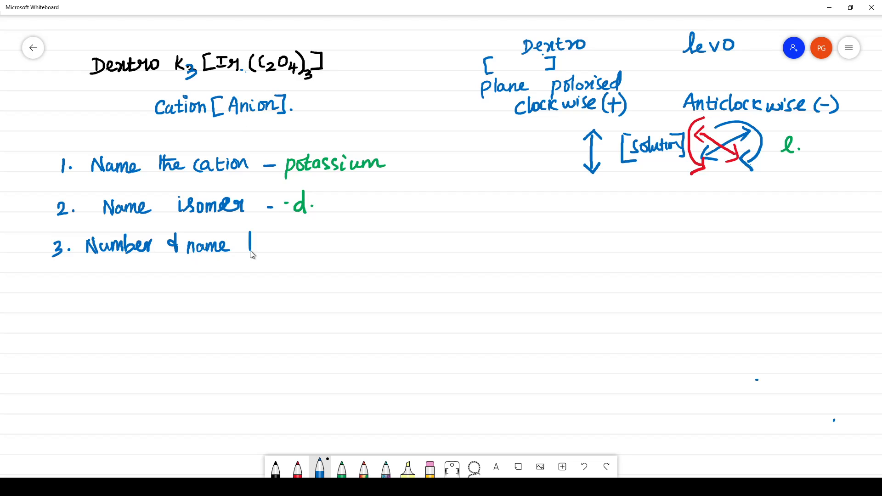
# Finish 'ligands –' and sketch the two bonded COO⁻ groups of oxalate in the notes
pyautogui.moveTo(258, 245); pyautogui.dragTo(301, 251)
pyautogui.moveTo(311, 246); pyautogui.dragTo(319, 245)
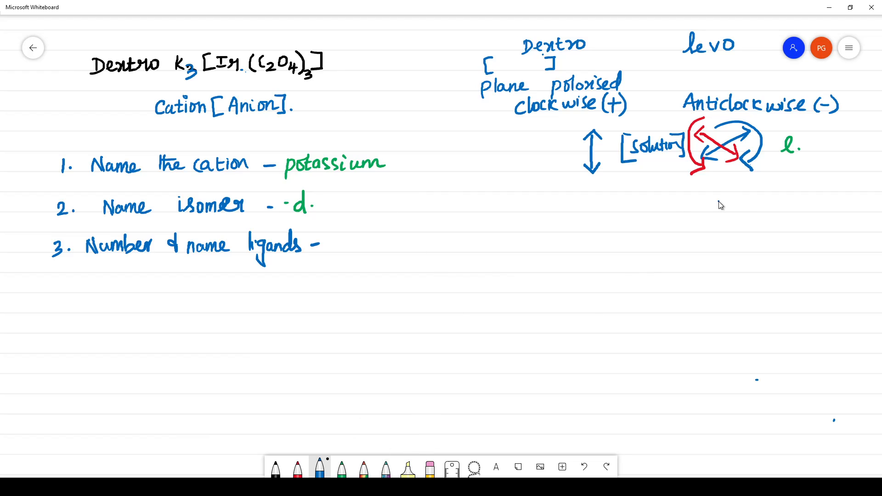
pyautogui.moveTo(721, 200)
pyautogui.mouseDown()
pyautogui.moveTo(721, 214)
pyautogui.moveTo(759, 192)
pyautogui.mouseUp()
pyautogui.moveTo(715, 223); pyautogui.dragTo(714, 234)
pyautogui.moveTo(721, 239)
pyautogui.mouseDown()
pyautogui.moveTo(718, 248)
pyautogui.moveTo(752, 229)
pyautogui.mouseUp()
pyautogui.click(720, 250)
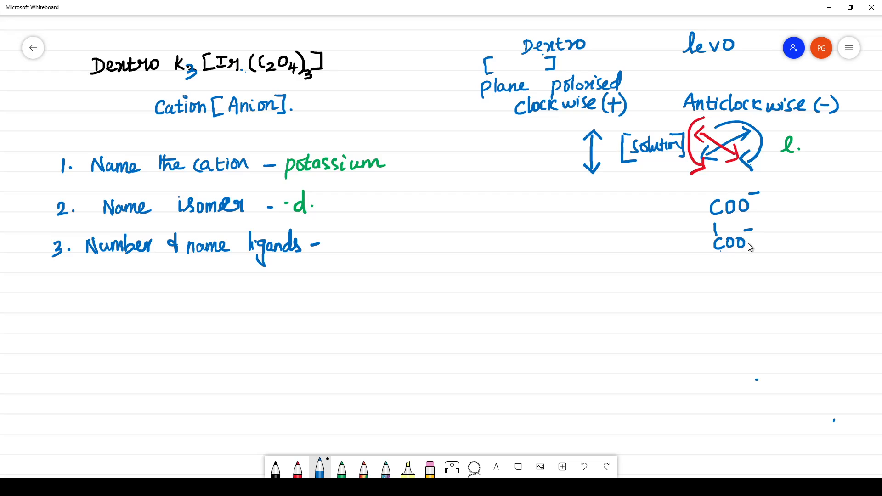
# Draw the COOH–COOH structure beside it and label it 'Oxalic acid'
pyautogui.moveTo(803, 187); pyautogui.dragTo(808, 190)
pyautogui.moveTo(817, 178); pyautogui.dragTo(831, 189)
pyautogui.moveTo(837, 175)
pyautogui.mouseDown()
pyautogui.moveTo(836, 188)
pyautogui.moveTo(805, 202)
pyautogui.moveTo(819, 208)
pyautogui.mouseUp()
pyautogui.moveTo(828, 206); pyautogui.dragTo(839, 214)
pyautogui.moveTo(832, 207)
pyautogui.mouseDown()
pyautogui.moveTo(832, 236)
pyautogui.moveTo(841, 236)
pyautogui.mouseUp()
pyautogui.moveTo(834, 243); pyautogui.dragTo(839, 251)
pyautogui.moveTo(849, 243); pyautogui.dragTo(849, 247)
pyautogui.moveTo(856, 240); pyautogui.dragTo(860, 247)
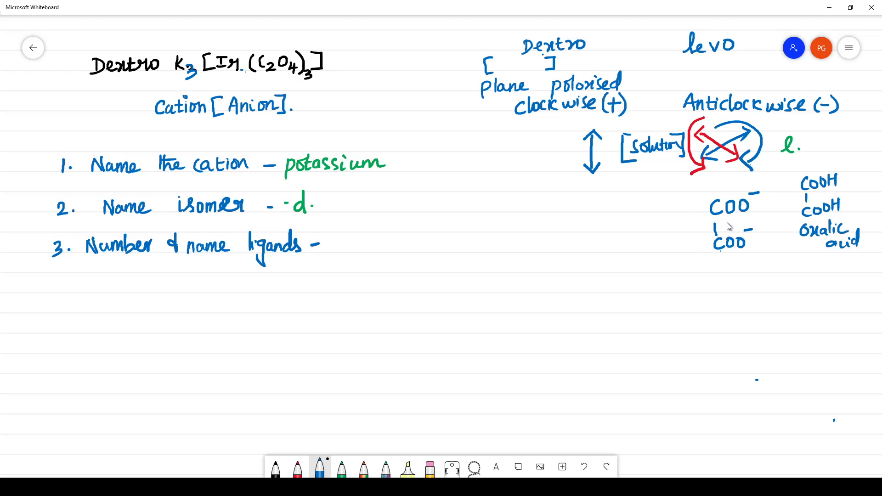
# Write 'oxalato' with its -o ending double-underlined, mark the charge, and prefix 'tri'
pyautogui.moveTo(706, 268)
pyautogui.mouseDown()
pyautogui.moveTo(715, 278)
pyautogui.moveTo(750, 267)
pyautogui.mouseUp()
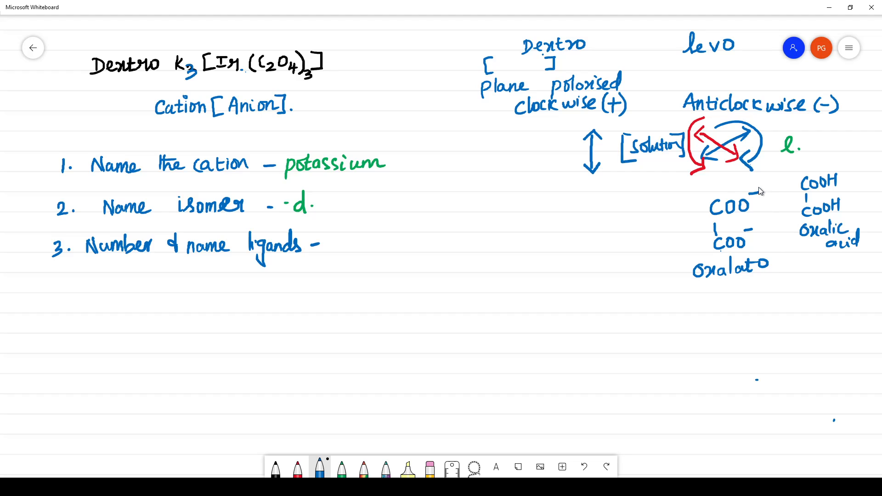
pyautogui.moveTo(746, 190); pyautogui.dragTo(768, 187)
pyautogui.moveTo(757, 267); pyautogui.dragTo(772, 273)
pyautogui.moveTo(656, 260); pyautogui.dragTo(655, 277)
pyautogui.moveTo(652, 269)
pyautogui.mouseDown()
pyautogui.moveTo(678, 267)
pyautogui.moveTo(682, 277)
pyautogui.mouseUp()
pyautogui.click(683, 260)
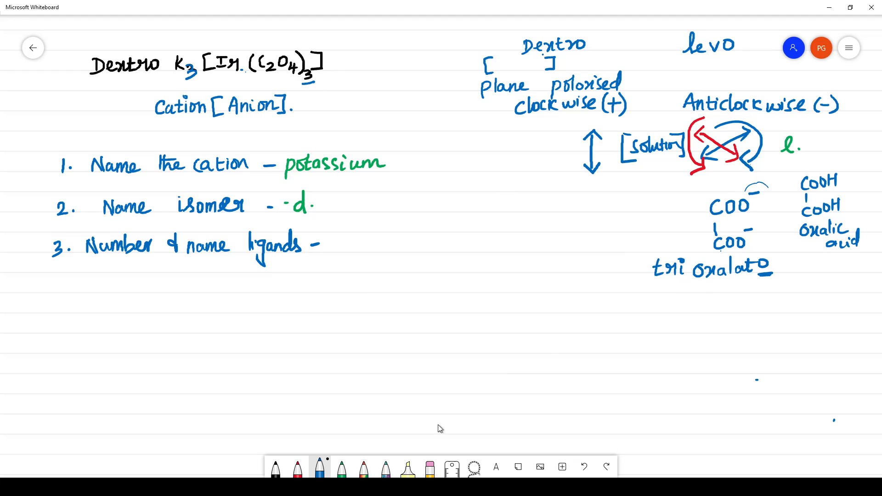
# Answer step 3 with 'trioxalato' in green
pyautogui.click(343, 471)
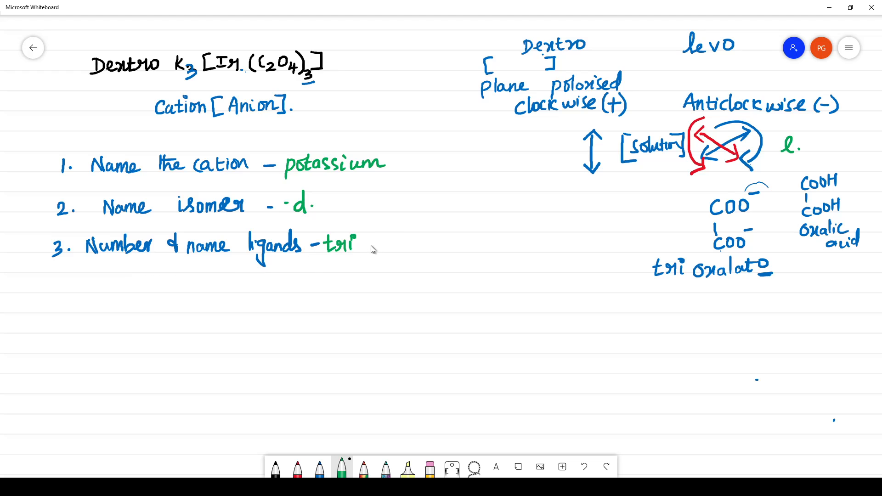
pyautogui.moveTo(371, 251); pyautogui.dragTo(379, 251)
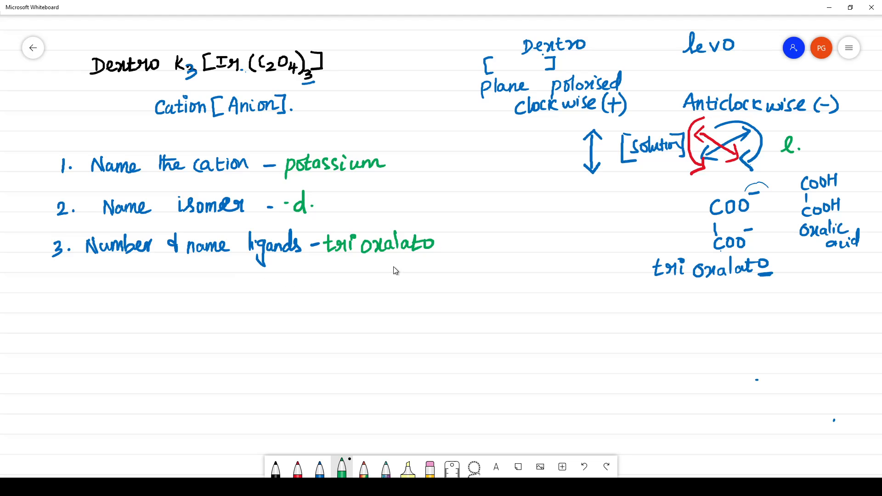
pyautogui.click(319, 467)
# Write '4. Name central metal Atom –' in blue below step 3
pyautogui.moveTo(61, 284)
pyautogui.mouseDown()
pyautogui.moveTo(74, 295)
pyautogui.moveTo(65, 300)
pyautogui.mouseUp()
pyautogui.click(79, 290)
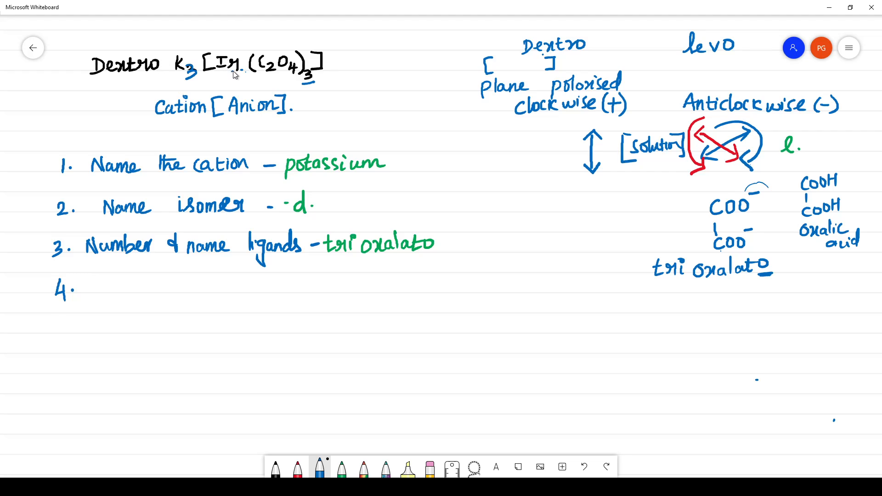
pyautogui.moveTo(99, 297)
pyautogui.mouseDown()
pyautogui.moveTo(109, 285)
pyautogui.moveTo(123, 298)
pyautogui.mouseUp()
pyautogui.moveTo(169, 283); pyautogui.dragTo(172, 292)
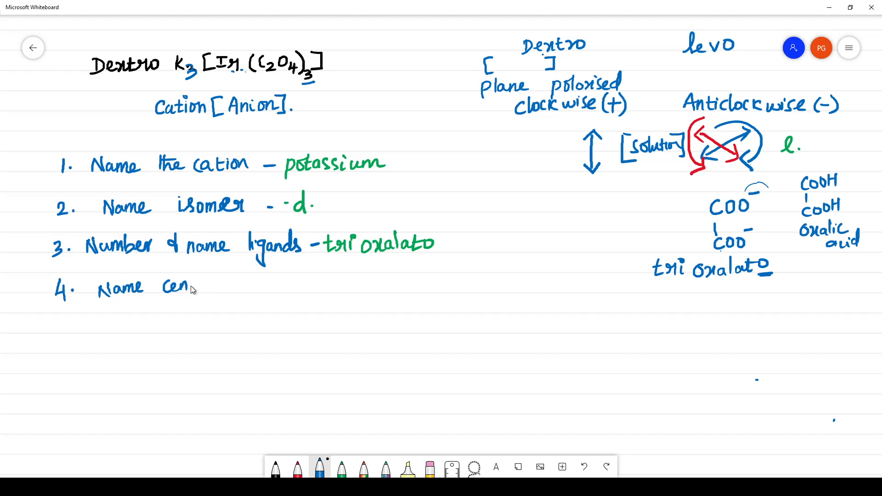
pyautogui.moveTo(235, 295)
pyautogui.mouseDown()
pyautogui.moveTo(303, 283)
pyautogui.moveTo(314, 293)
pyautogui.moveTo(323, 284)
pyautogui.mouseUp()
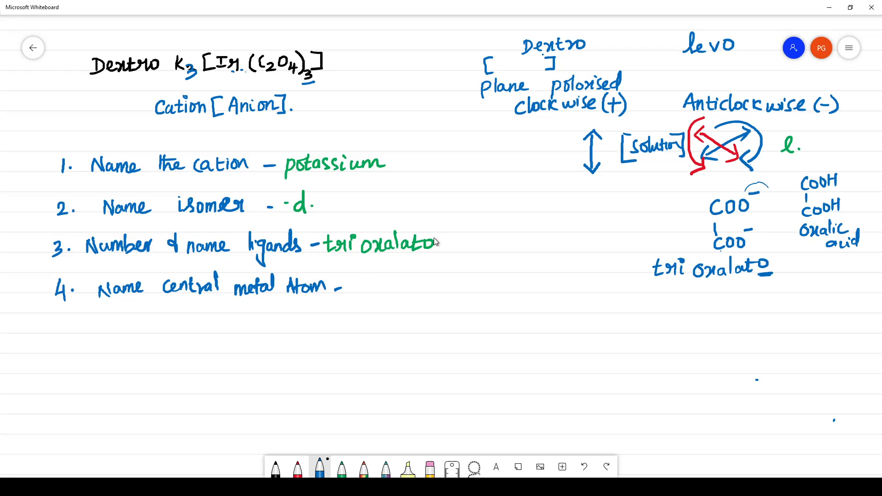
# Add side notes: Ir, Iridium, [Cation]/[Anion] labels and the '-ate' ending
pyautogui.moveTo(518, 181)
pyautogui.mouseDown()
pyautogui.moveTo(525, 191)
pyautogui.moveTo(518, 214)
pyautogui.moveTo(523, 202)
pyautogui.mouseUp()
pyautogui.moveTo(513, 214); pyautogui.dragTo(542, 215)
pyautogui.moveTo(550, 205)
pyautogui.mouseDown()
pyautogui.moveTo(549, 214)
pyautogui.moveTo(586, 214)
pyautogui.mouseUp()
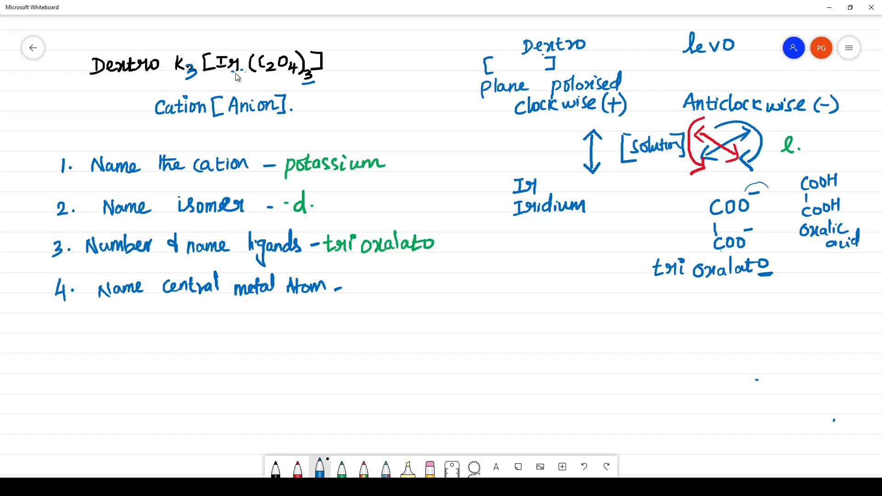
pyautogui.moveTo(537, 234); pyautogui.dragTo(585, 235)
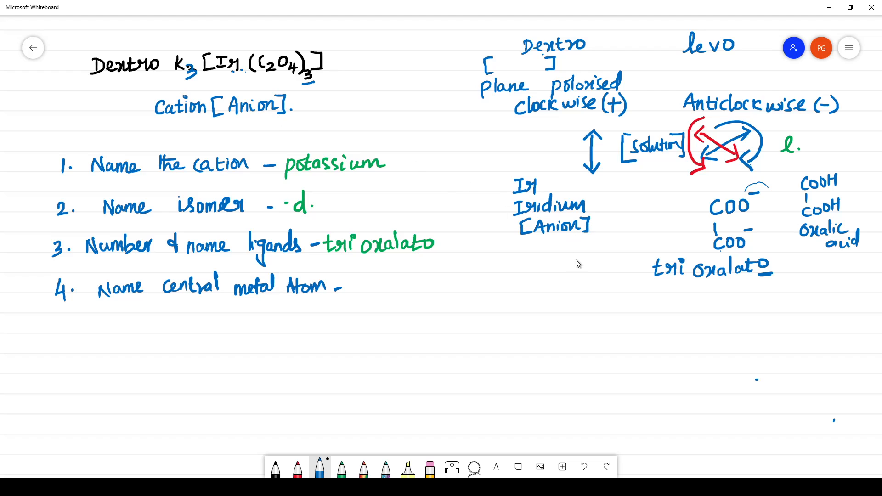
pyautogui.moveTo(592, 248); pyautogui.dragTo(612, 251)
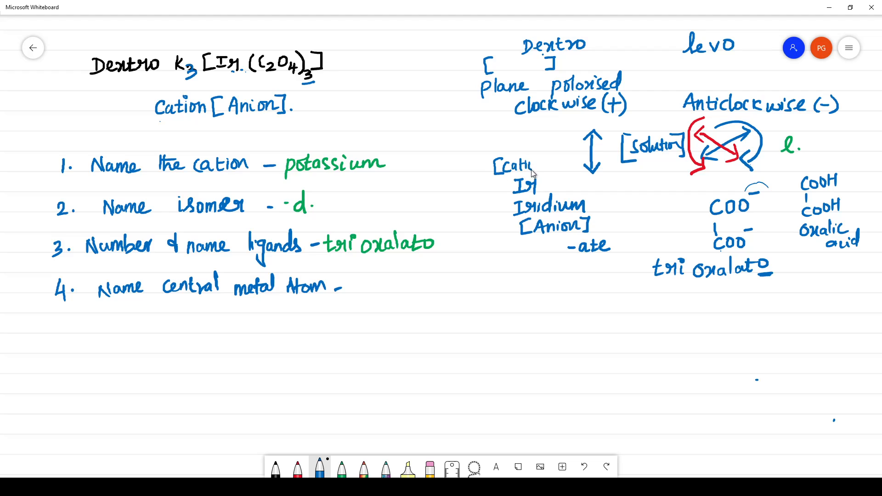
pyautogui.moveTo(531, 166); pyautogui.dragTo(551, 174)
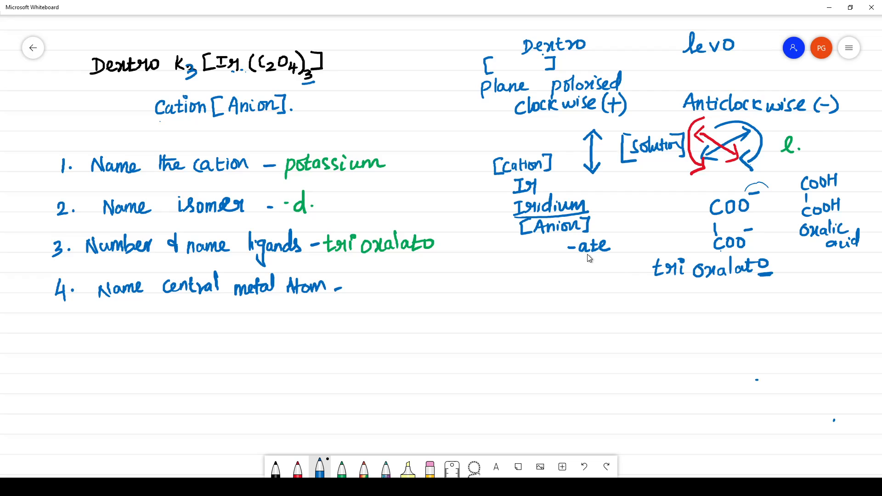
# Answer step 4 with 'iridate' in green
pyautogui.click(337, 467)
pyautogui.moveTo(354, 283); pyautogui.dragTo(351, 293)
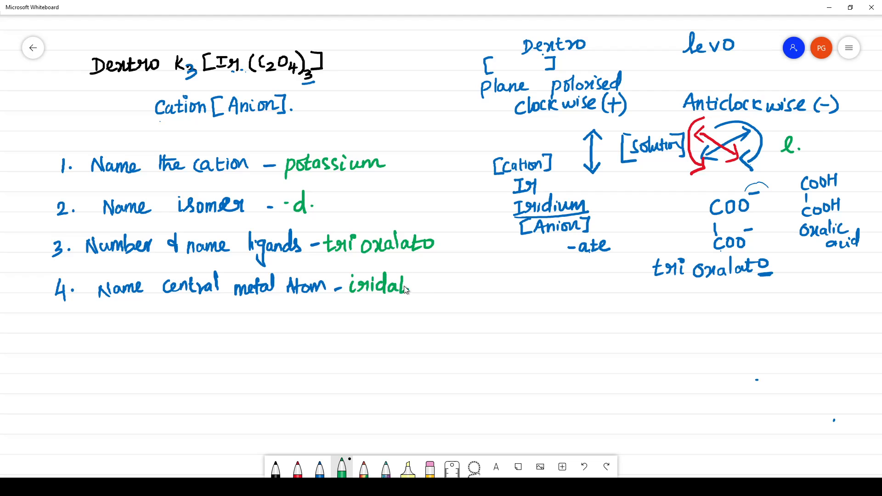
pyautogui.moveTo(418, 290); pyautogui.dragTo(427, 281)
pyautogui.click(319, 468)
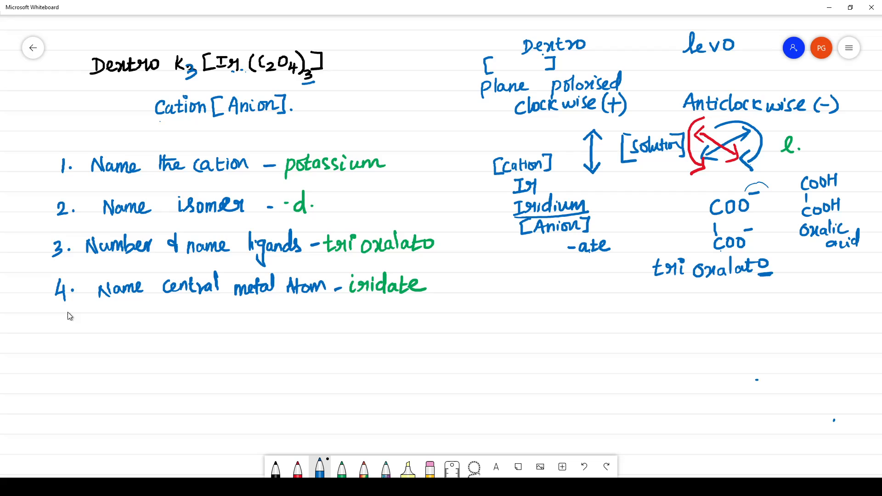
# Write '5. oxidation state –' in blue below step 4
pyautogui.moveTo(64, 324); pyautogui.dragTo(66, 337)
pyautogui.moveTo(135, 324)
pyautogui.mouseDown()
pyautogui.moveTo(154, 335)
pyautogui.moveTo(169, 320)
pyautogui.moveTo(181, 329)
pyautogui.moveTo(286, 332)
pyautogui.mouseUp()
pyautogui.moveTo(345, 330); pyautogui.dragTo(357, 329)
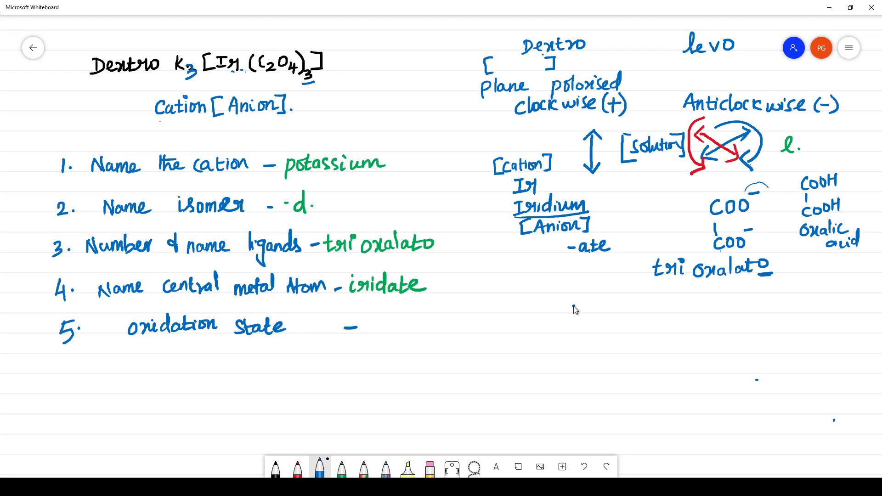
# Solve the charge balance 3(1)+x+3(−2)=0 → 3+x−6=0 → x=3, circling the oxalate charges
pyautogui.moveTo(597, 300)
pyautogui.mouseDown()
pyautogui.moveTo(597, 317)
pyautogui.moveTo(623, 306)
pyautogui.moveTo(619, 317)
pyautogui.moveTo(666, 308)
pyautogui.moveTo(660, 319)
pyautogui.moveTo(679, 308)
pyautogui.moveTo(672, 316)
pyautogui.moveTo(696, 317)
pyautogui.mouseUp()
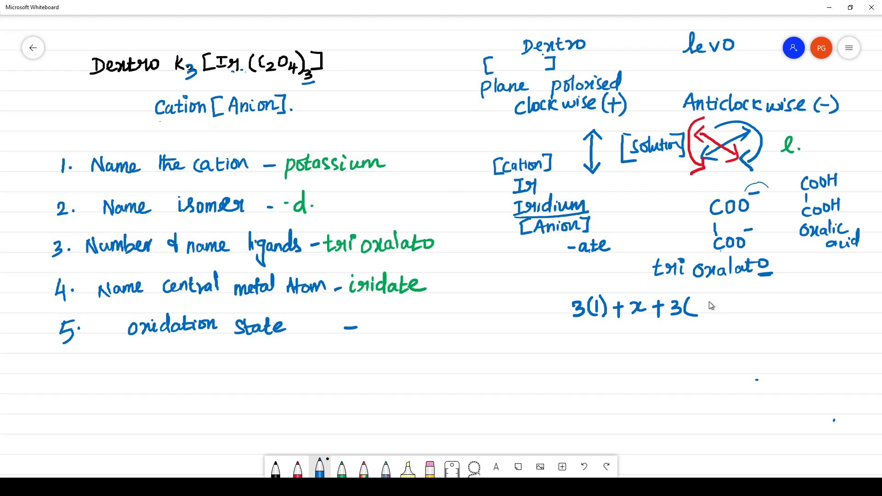
pyautogui.moveTo(752, 186); pyautogui.dragTo(744, 224)
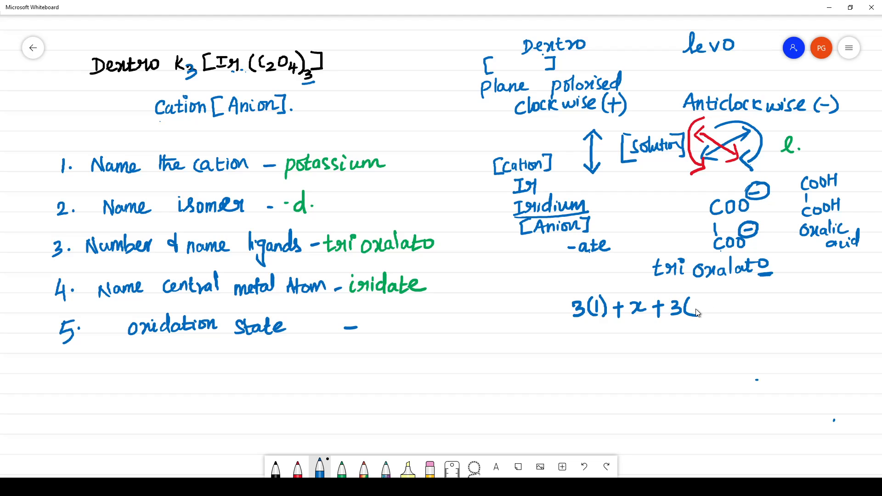
pyautogui.moveTo(697, 311); pyautogui.dragTo(706, 310)
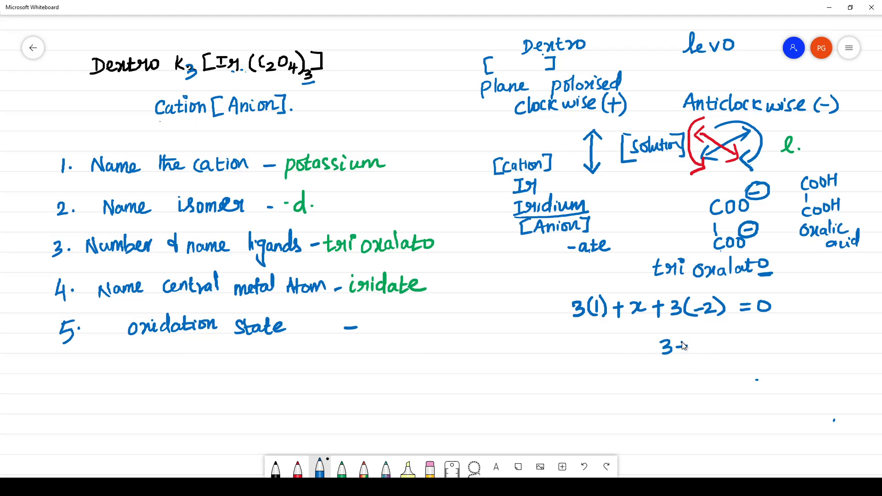
pyautogui.moveTo(684, 340); pyautogui.dragTo(684, 356)
pyautogui.moveTo(691, 349); pyautogui.dragTo(750, 342)
pyautogui.moveTo(740, 349); pyautogui.dragTo(759, 340)
pyautogui.moveTo(768, 369); pyautogui.dragTo(760, 376)
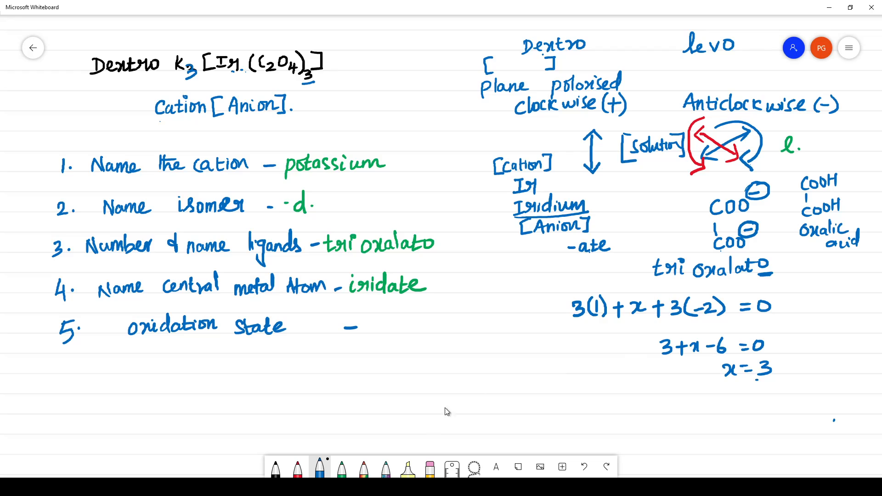
# Answer step 5 with '(III)' in green
pyautogui.click(341, 469)
pyautogui.moveTo(376, 323)
pyautogui.mouseDown()
pyautogui.moveTo(379, 336)
pyautogui.moveTo(368, 337)
pyautogui.moveTo(392, 335)
pyautogui.mouseUp()
pyautogui.click(297, 468)
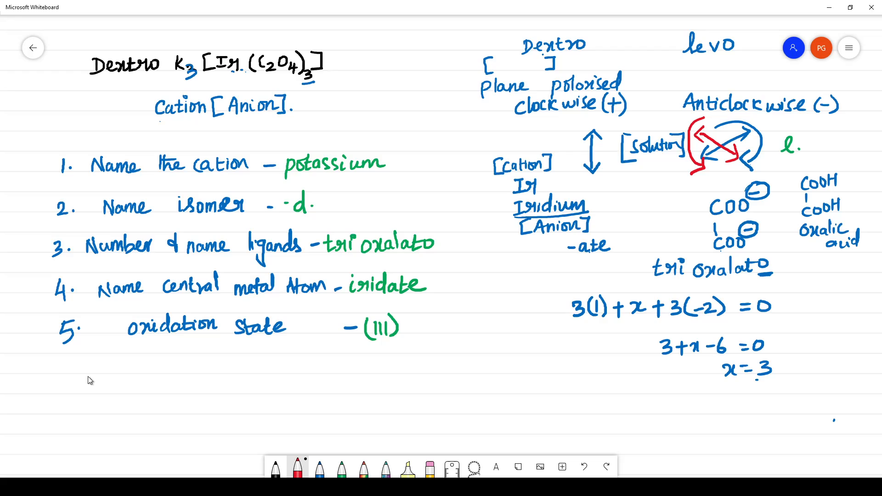
# Handwrite the full name 'Potassium-d-trioxalatoiridate(III)' in red below step 5
pyautogui.moveTo(84, 380)
pyautogui.mouseDown()
pyautogui.moveTo(86, 390)
pyautogui.moveTo(110, 394)
pyautogui.moveTo(208, 390)
pyautogui.mouseUp()
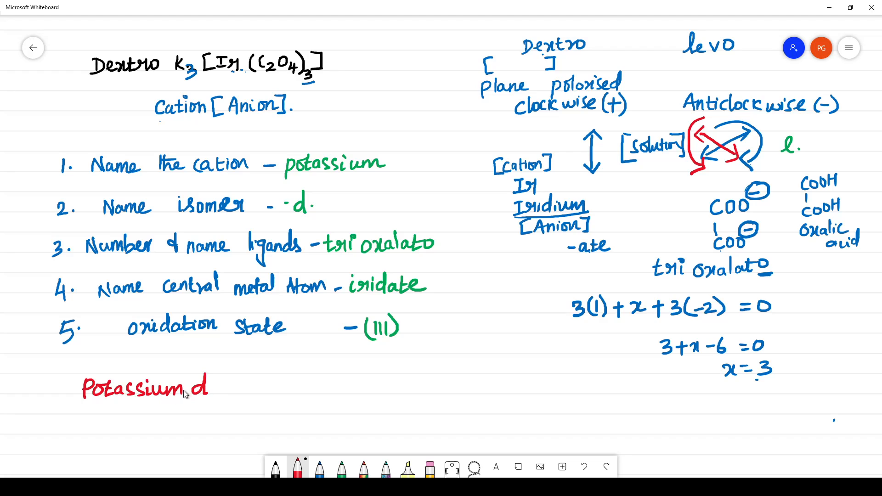
pyautogui.click(213, 390)
pyautogui.moveTo(221, 390); pyautogui.dragTo(278, 390)
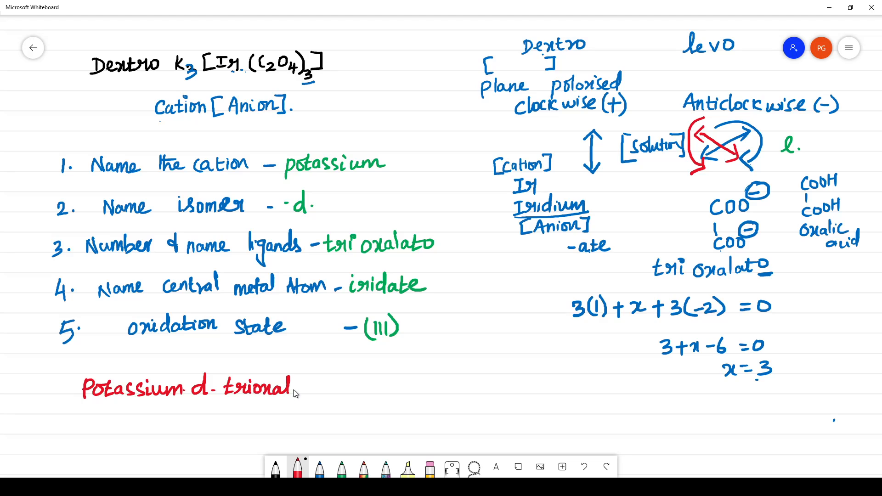
pyautogui.moveTo(304, 388); pyautogui.dragTo(316, 387)
pyautogui.moveTo(327, 386)
pyautogui.mouseDown()
pyautogui.moveTo(355, 395)
pyautogui.moveTo(371, 378)
pyautogui.moveTo(383, 398)
pyautogui.mouseUp()
pyautogui.moveTo(384, 378)
pyautogui.mouseDown()
pyautogui.moveTo(386, 396)
pyautogui.moveTo(427, 396)
pyautogui.moveTo(412, 407)
pyautogui.mouseUp()
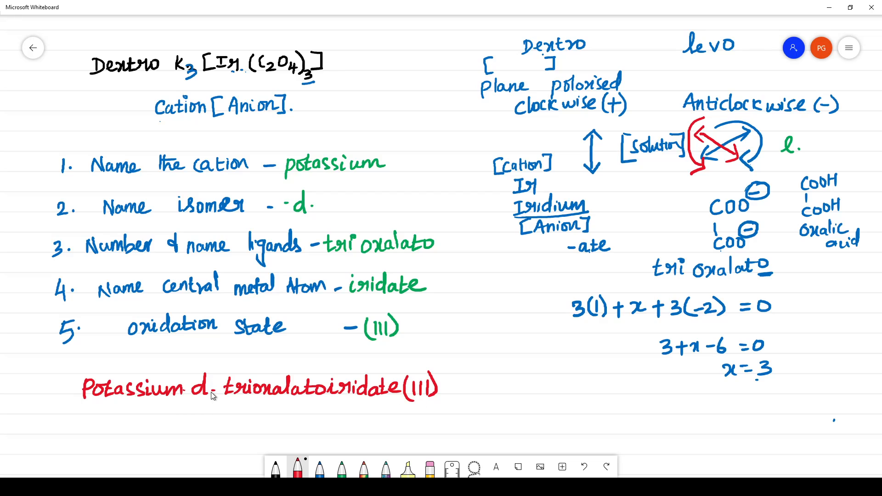
pyautogui.moveTo(211, 392)
pyautogui.mouseDown()
pyautogui.moveTo(220, 390)
pyautogui.moveTo(199, 389)
pyautogui.mouseUp()
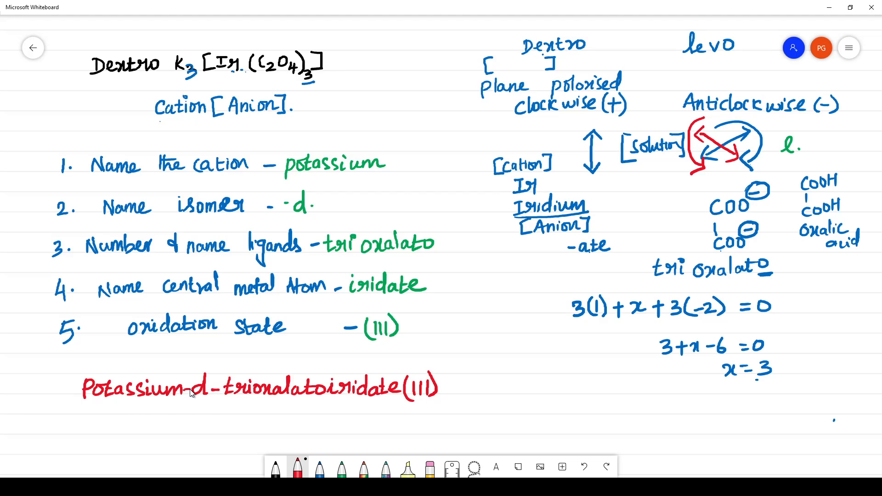